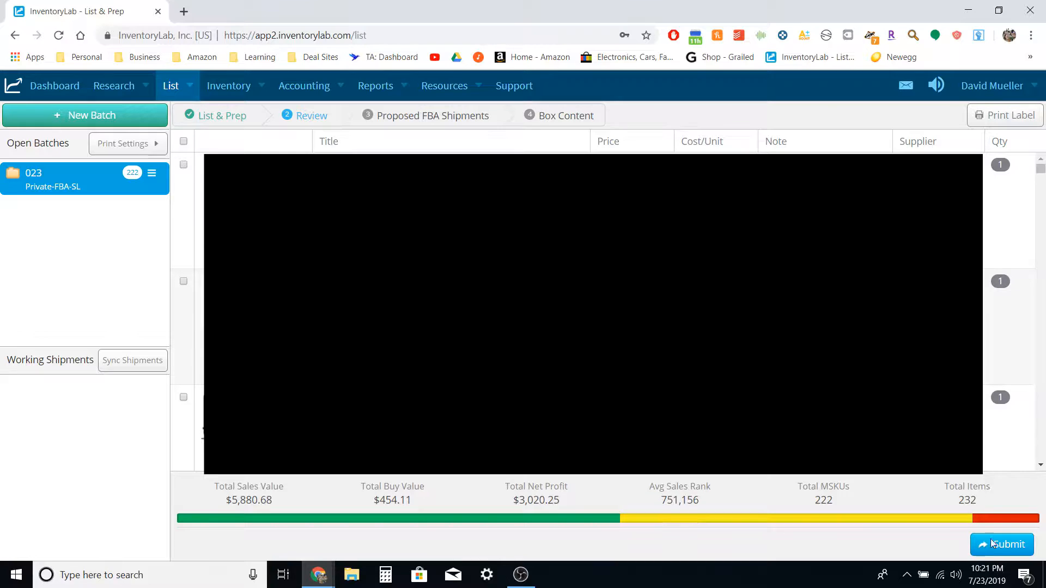
Step: Look through the items in batch 023's review list down to the end
scroll(599, 313, "down", 1)
scroll(600, 313, "down", 20)
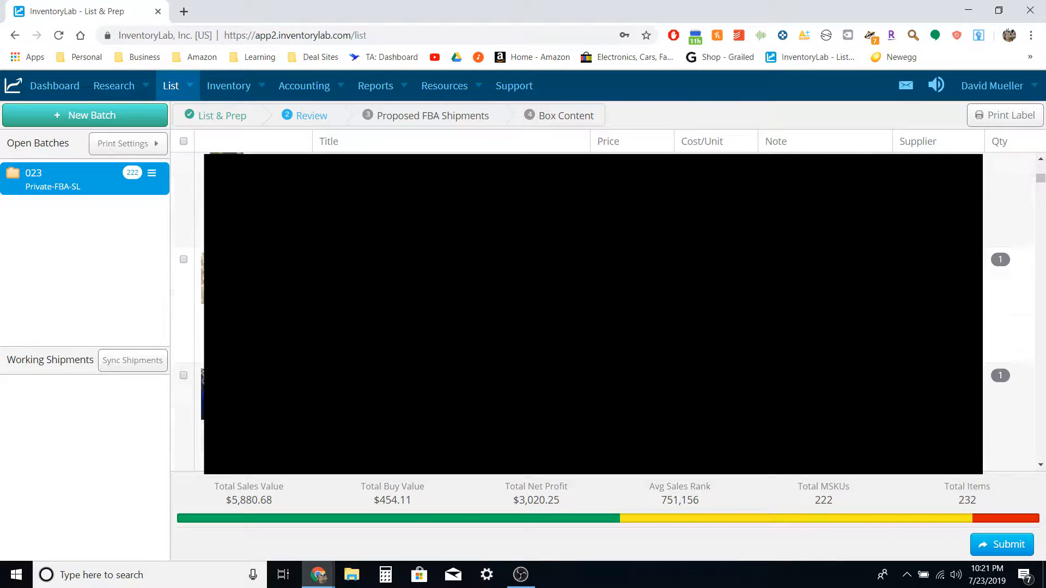
scroll(599, 313, "down", 20)
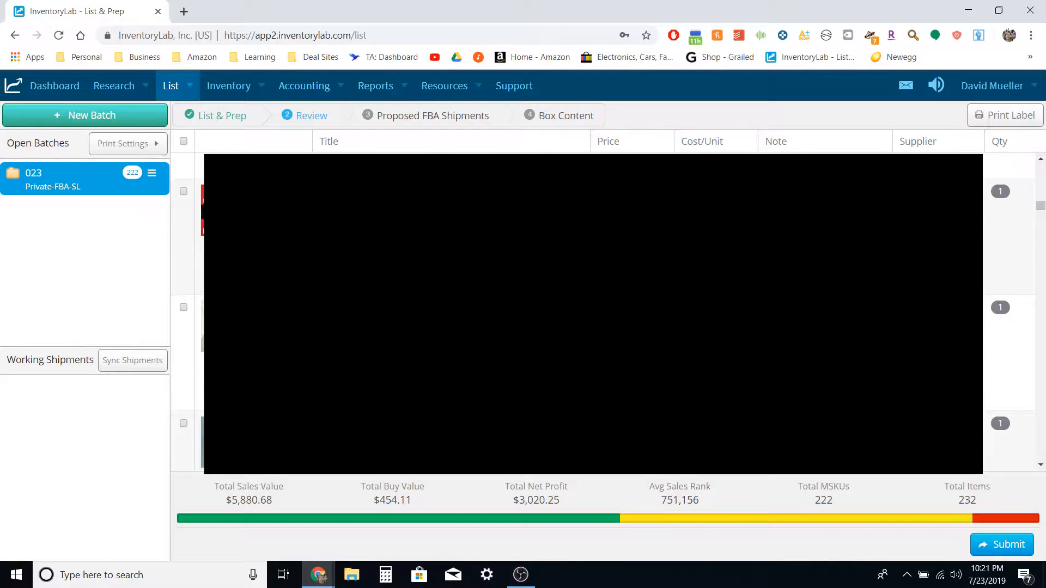
scroll(599, 313, "down", 10)
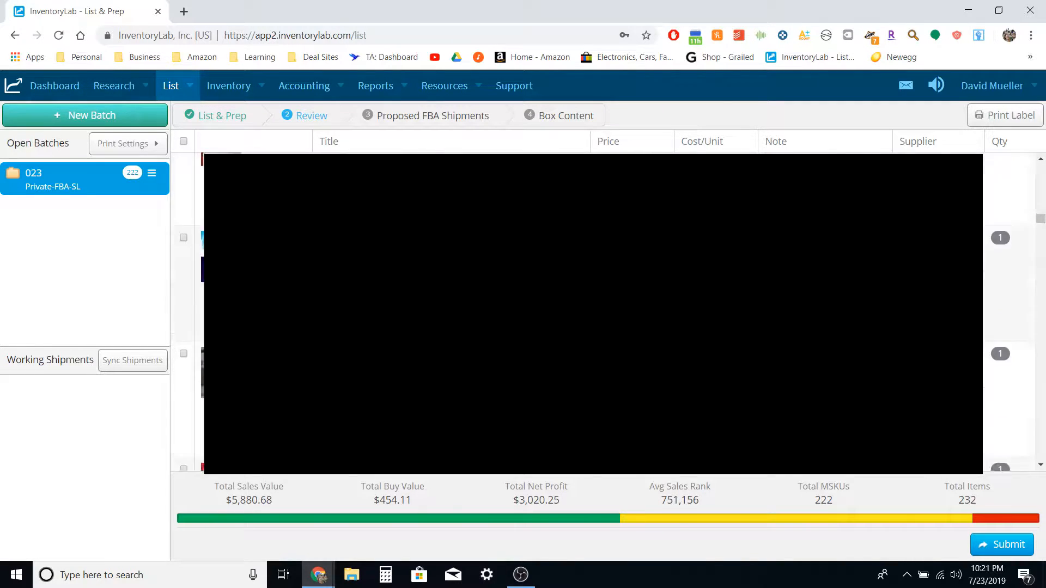
scroll(599, 314, "down", 8)
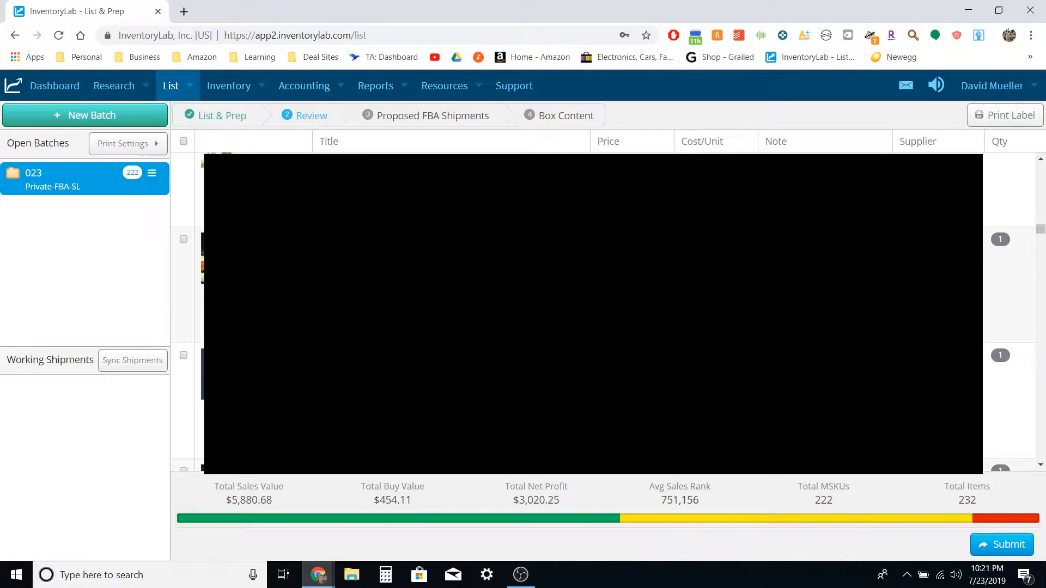
scroll(599, 314, "down", 5)
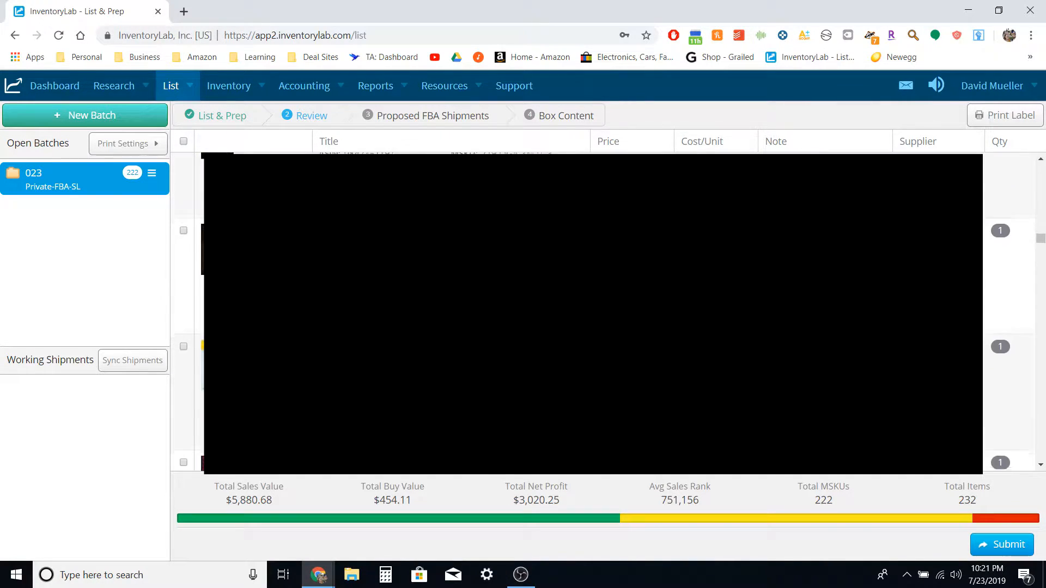
scroll(600, 313, "down", 18)
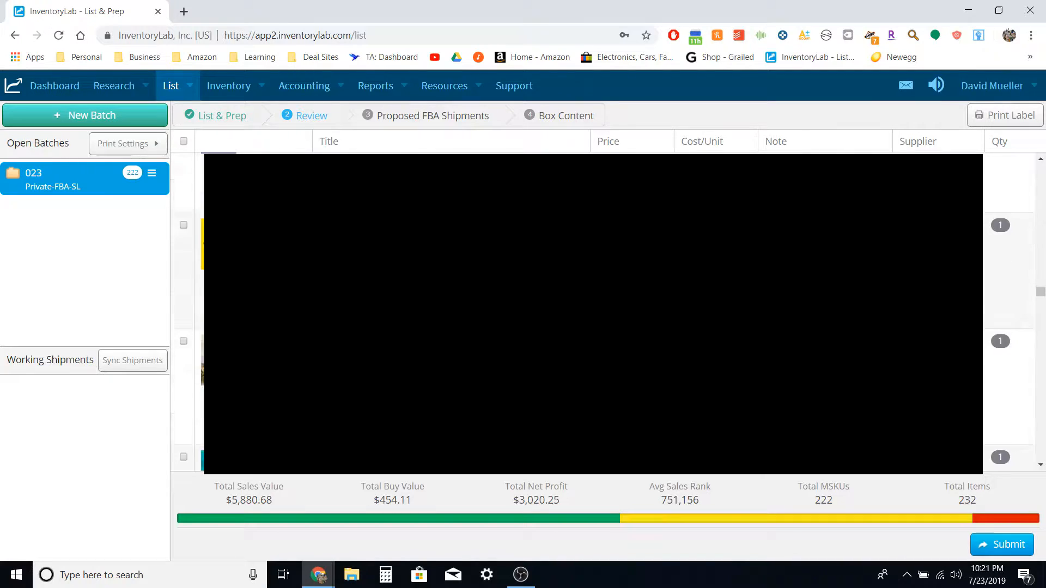
scroll(599, 313, "down", 20)
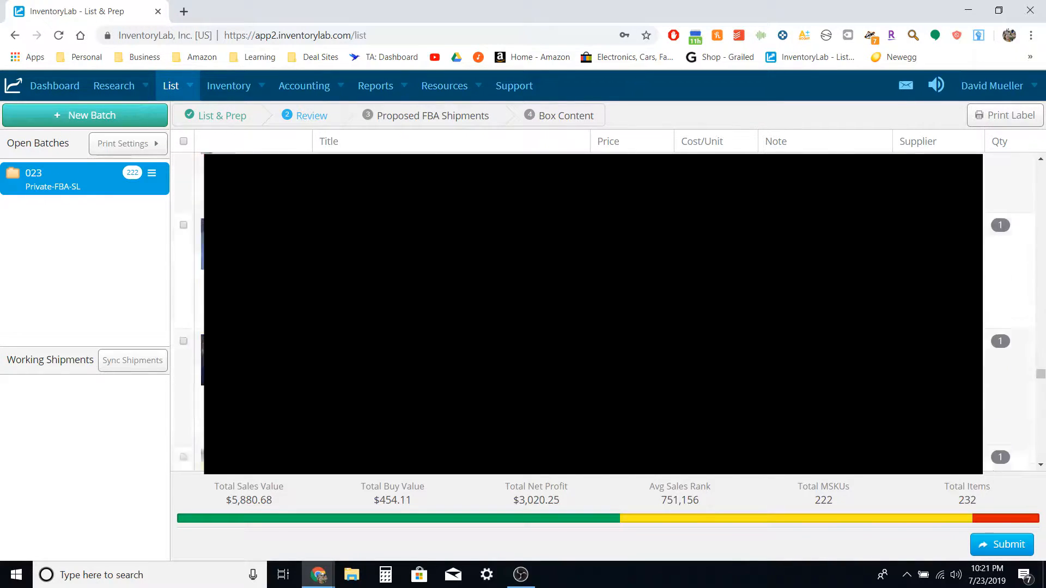
scroll(599, 313, "down", 10)
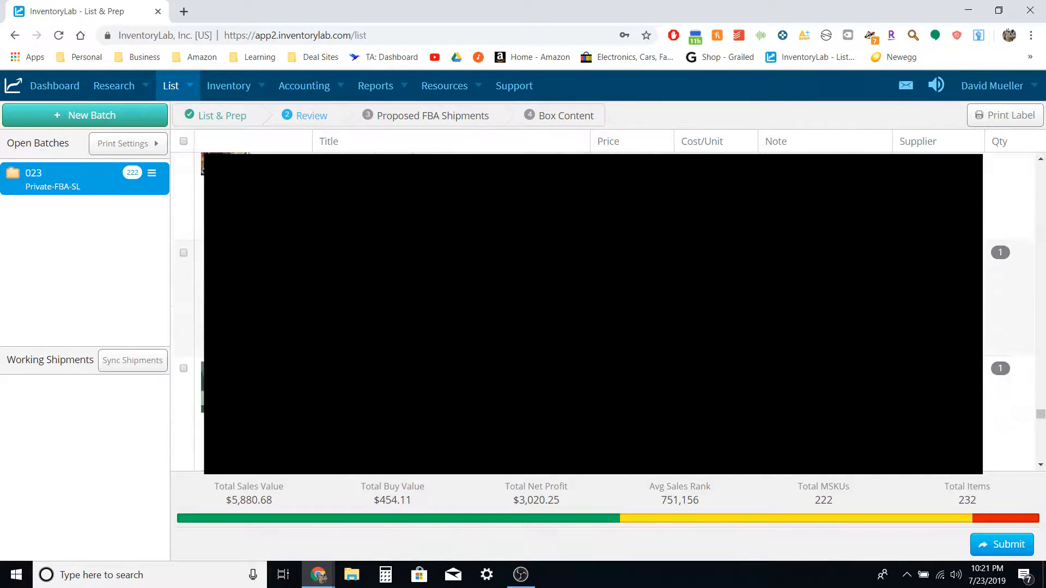
scroll(599, 313, "down", 6)
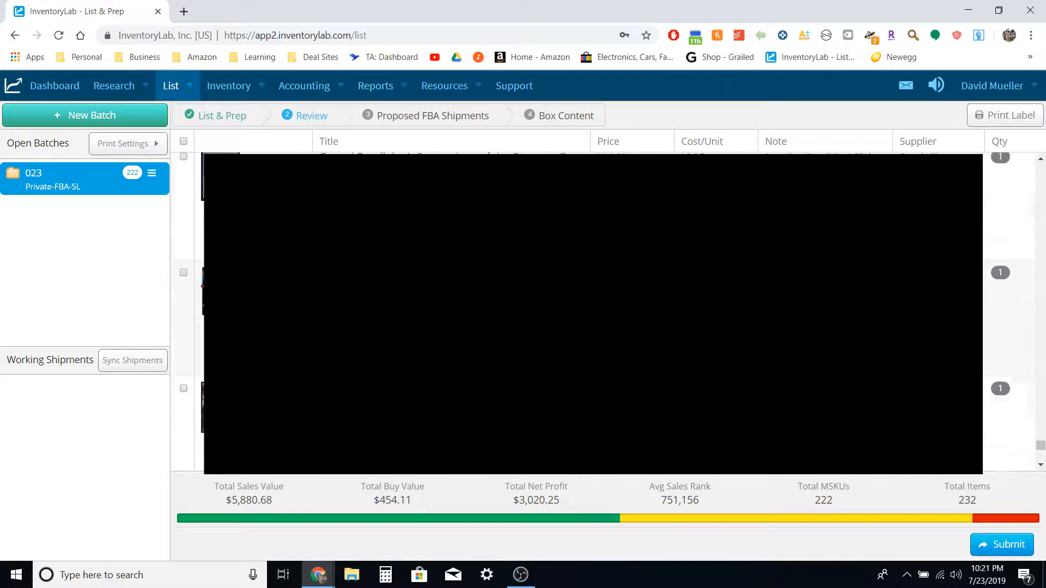
scroll(599, 313, "down", 3)
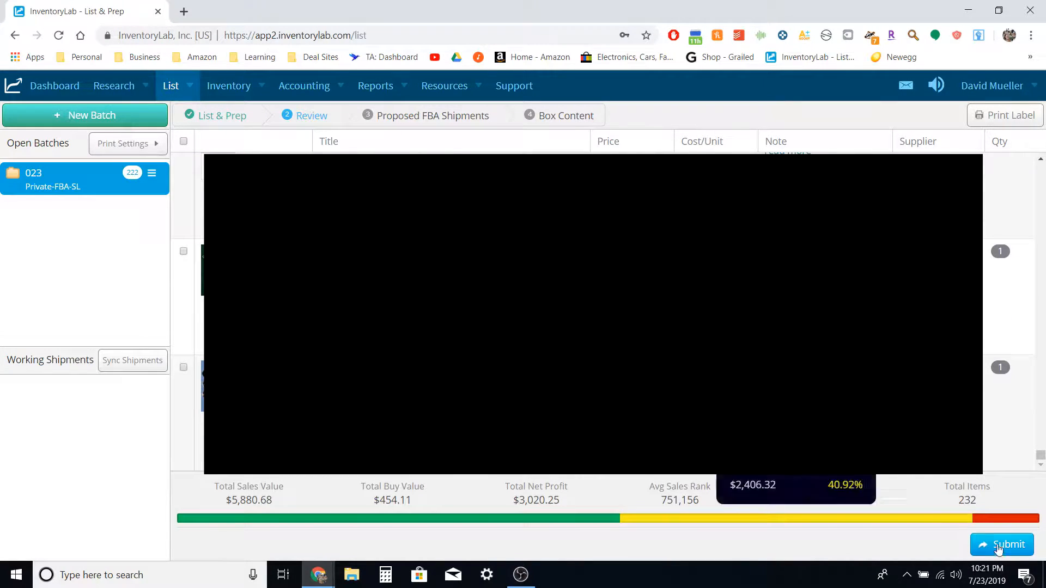
Step: Submit batch 023 and create its proposed FBA shipment to MDW2, confirming the creation
left_click(1018, 546)
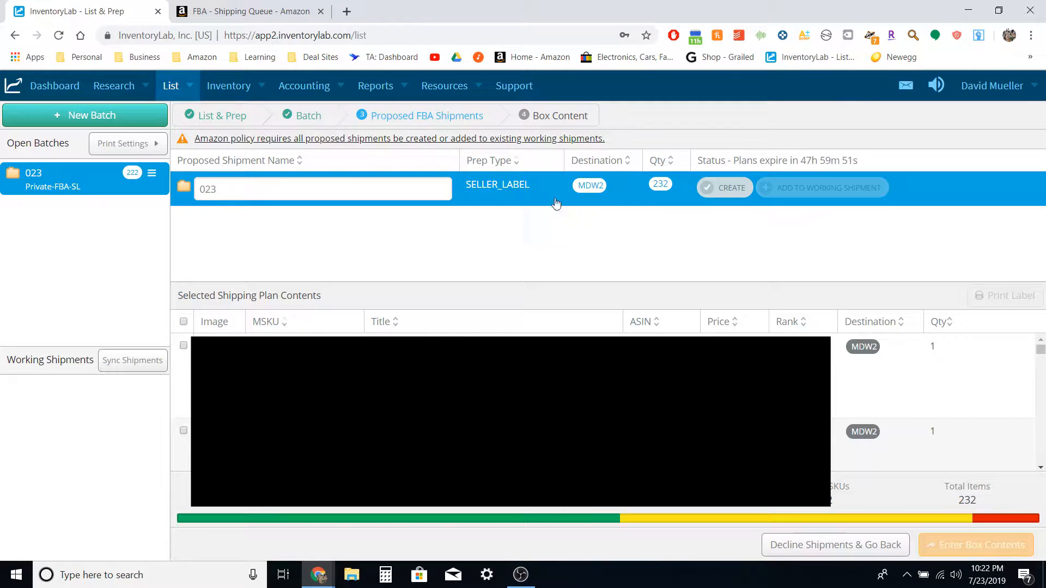
left_click(715, 196)
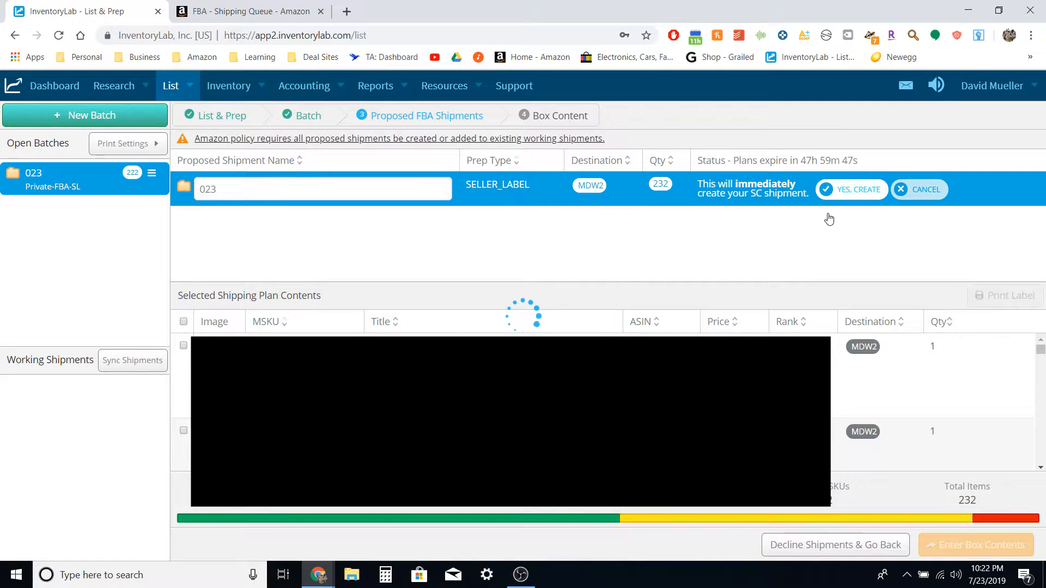
left_click(854, 191)
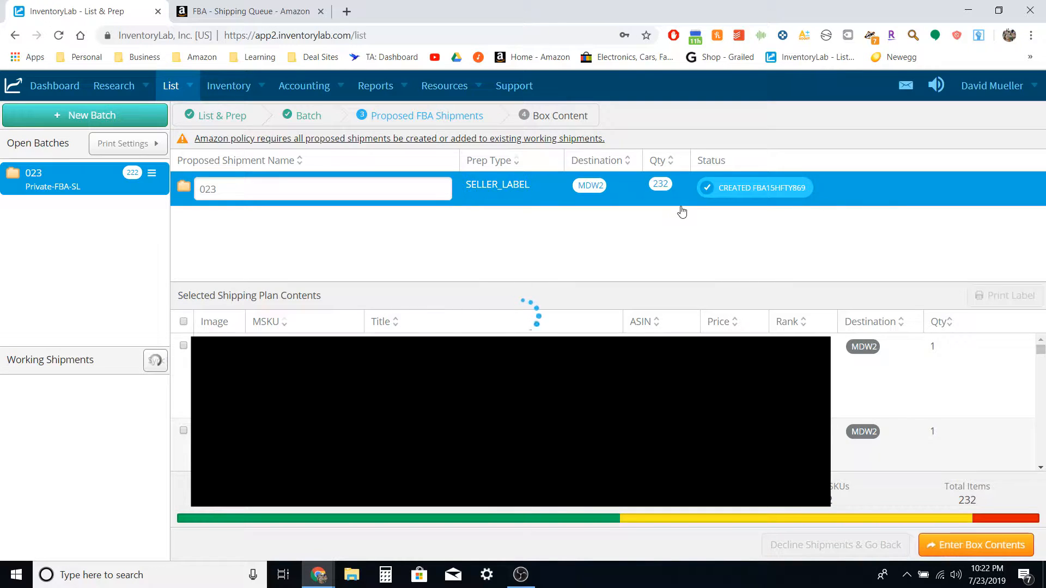
Step: Add four boxes in the shipment's box content stage and expand the details of box U001
left_click(968, 546)
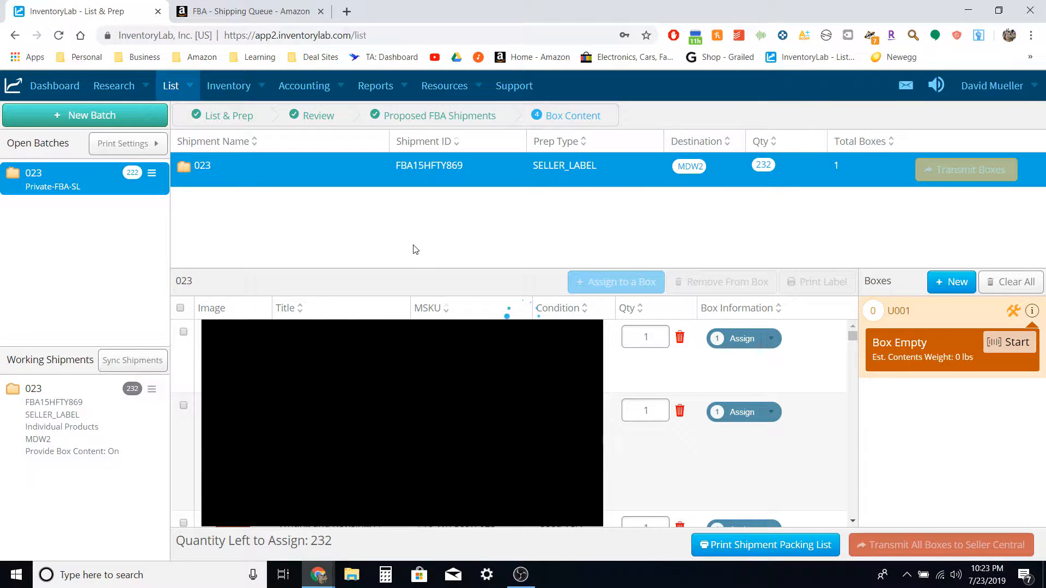
left_click(959, 284)
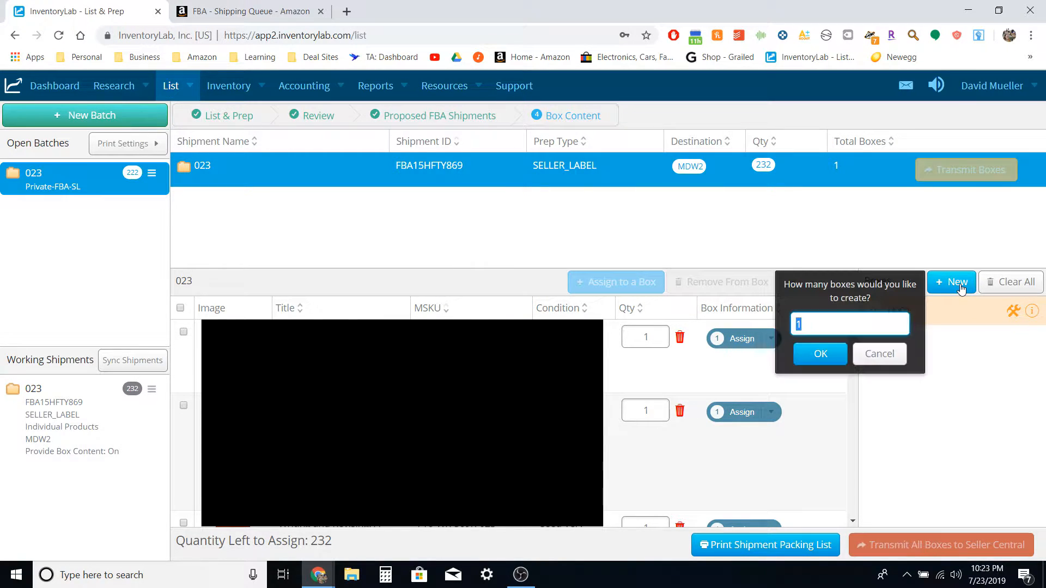
type("4")
key("Return")
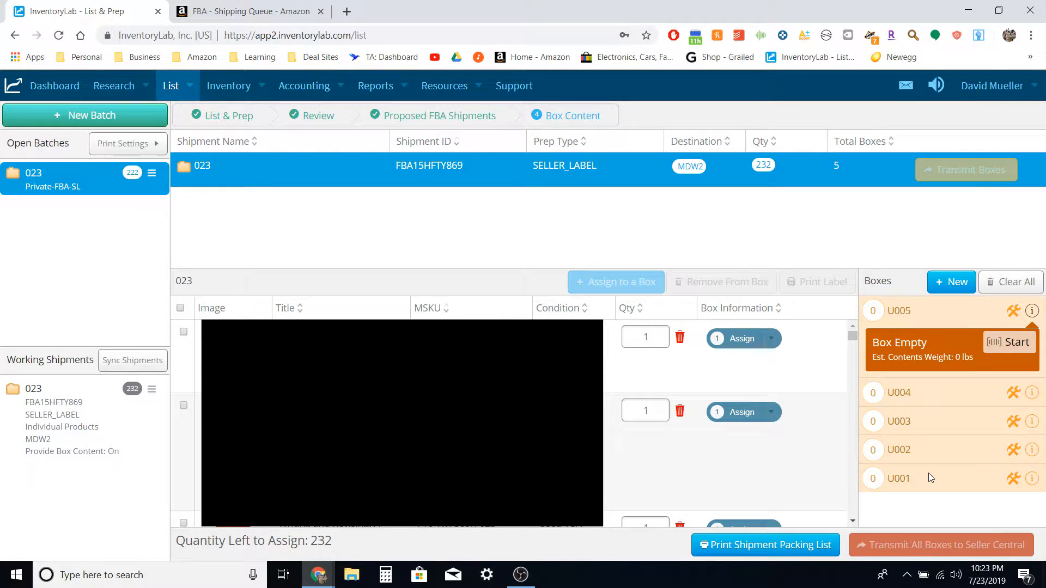
left_click(1031, 478)
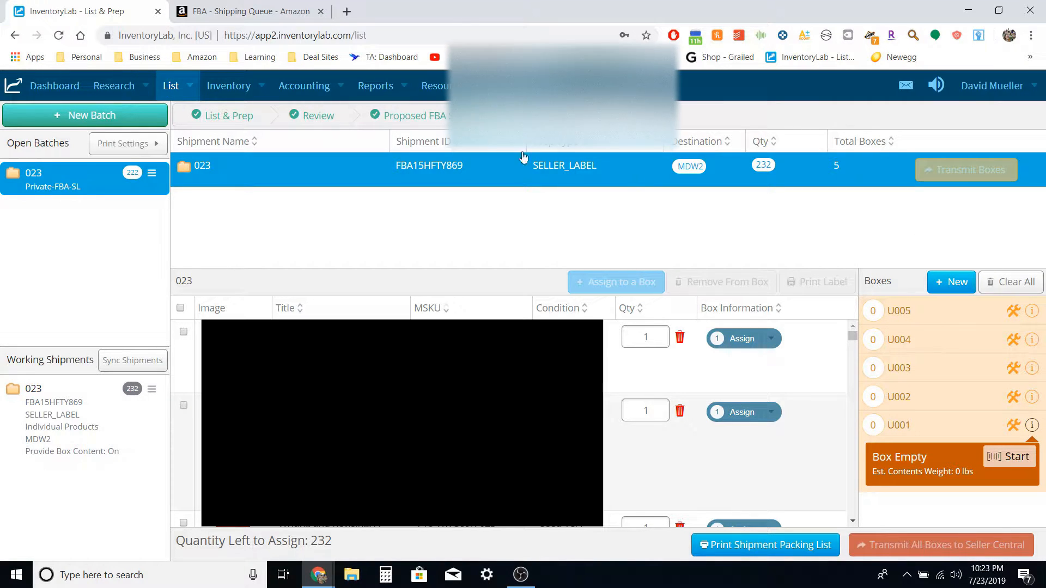
Step: Switch to Amazon Seller Central, refresh the Shipping Queue and open shipment 023 to work on it
left_click(312, 4)
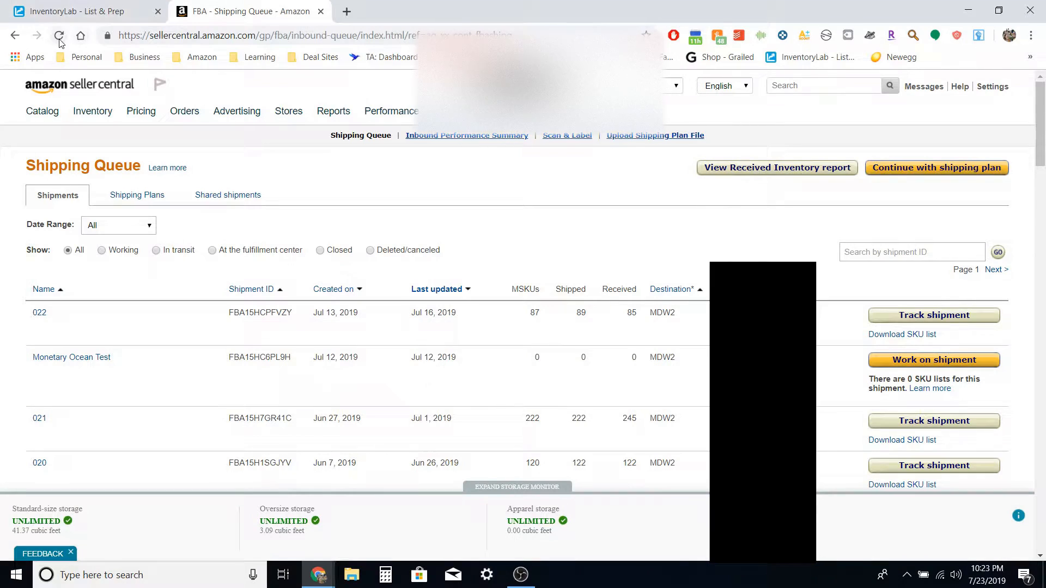
left_click(59, 36)
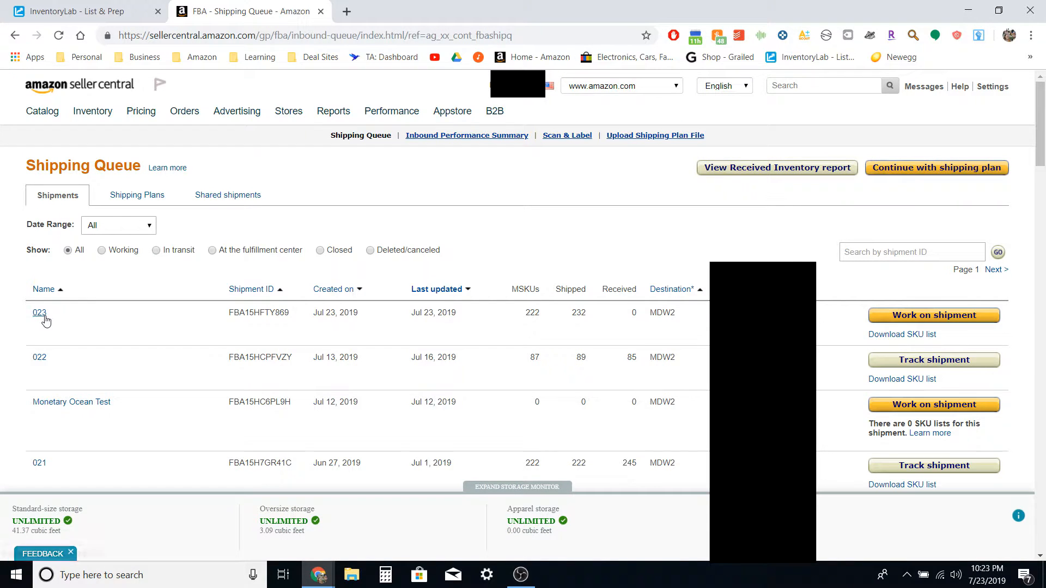
left_click(933, 318)
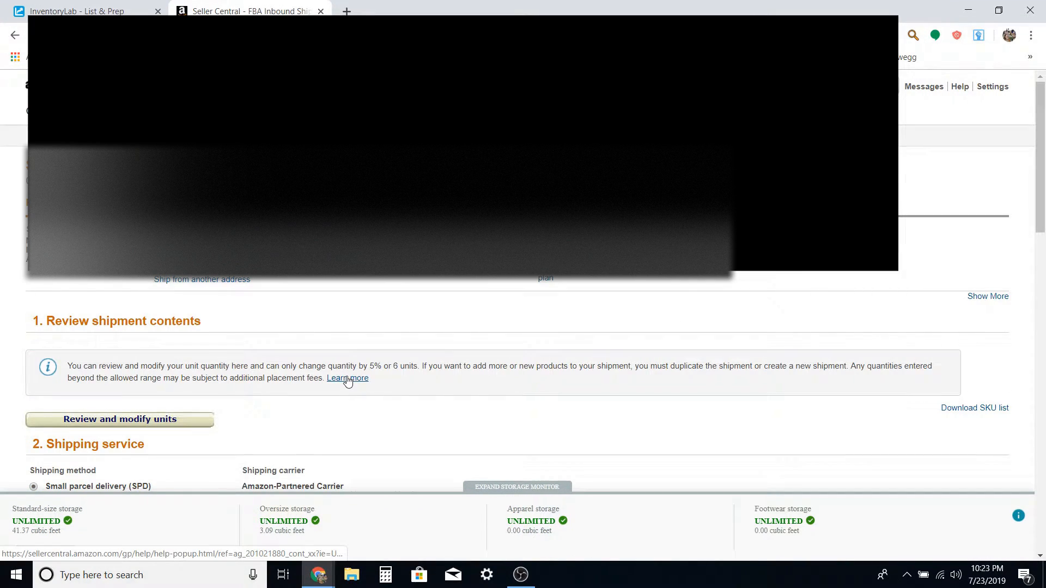
Step: Examine the shipment's packing, box count, shipping charges and shipping labels sections
scroll(347, 381, "down", 10)
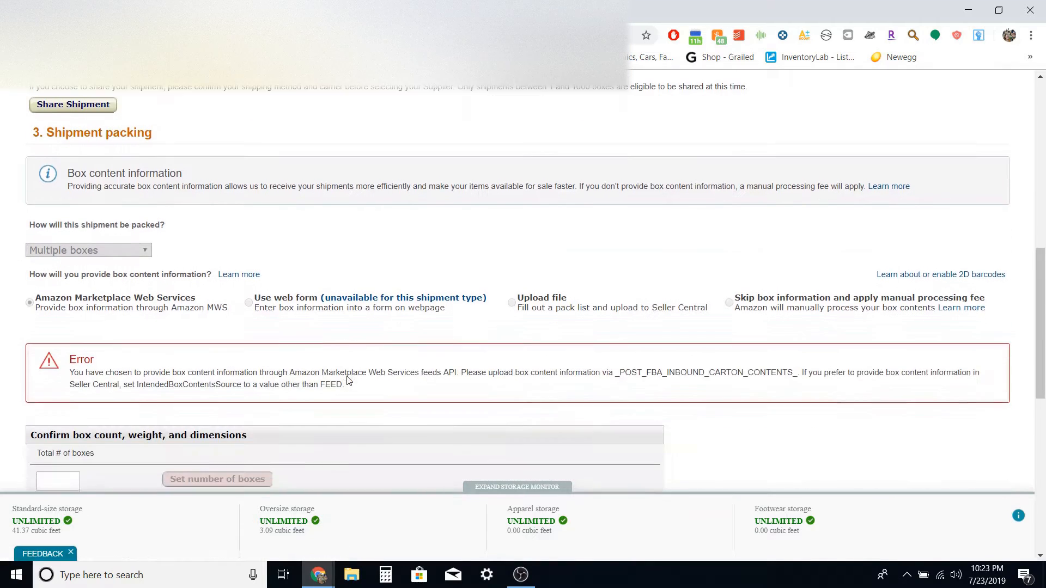
scroll(348, 381, "down", 3)
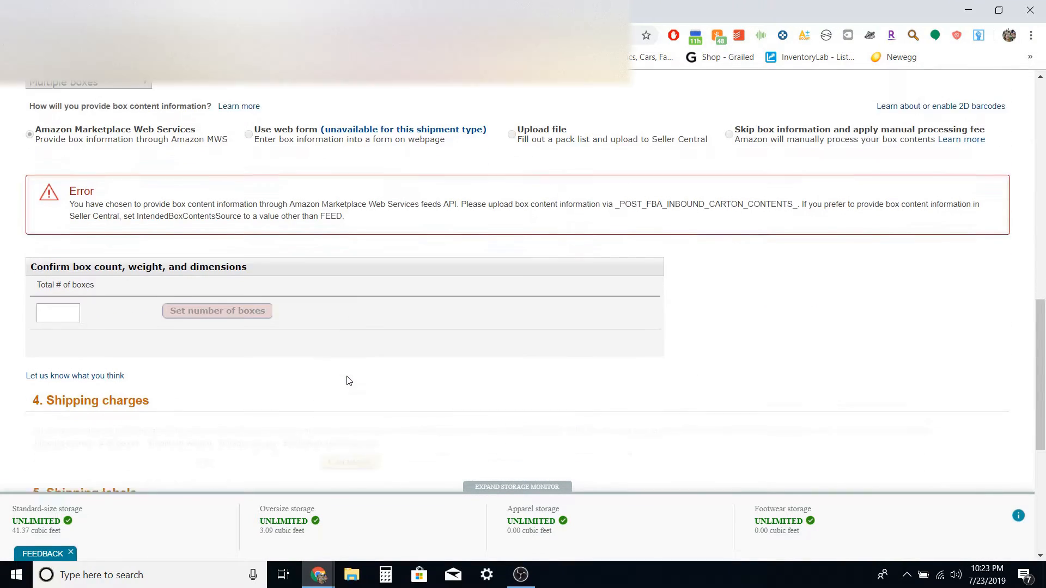
scroll(348, 381, "down", 1)
scroll(348, 381, "up", 1)
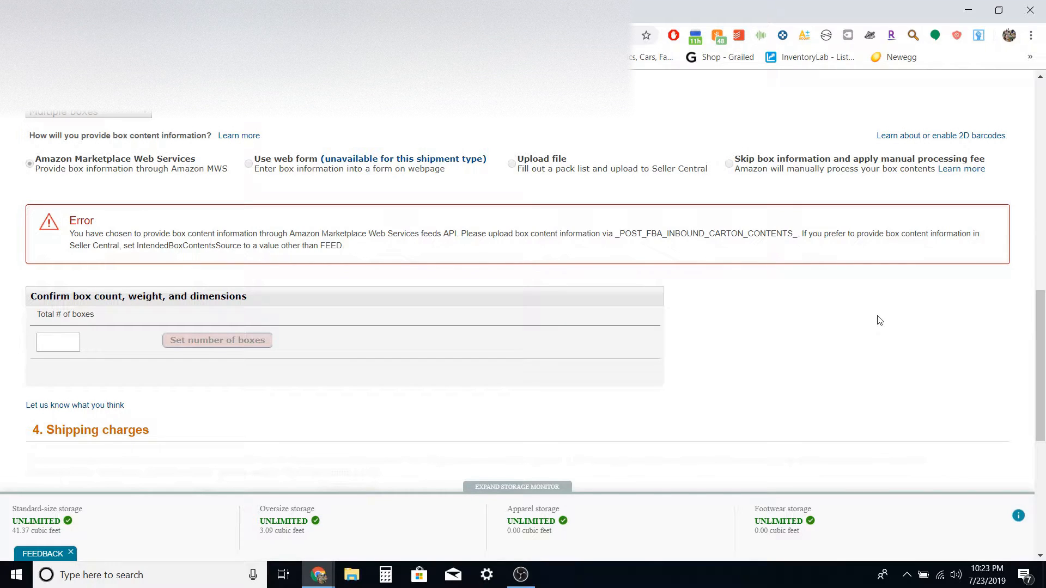
left_click(68, 347)
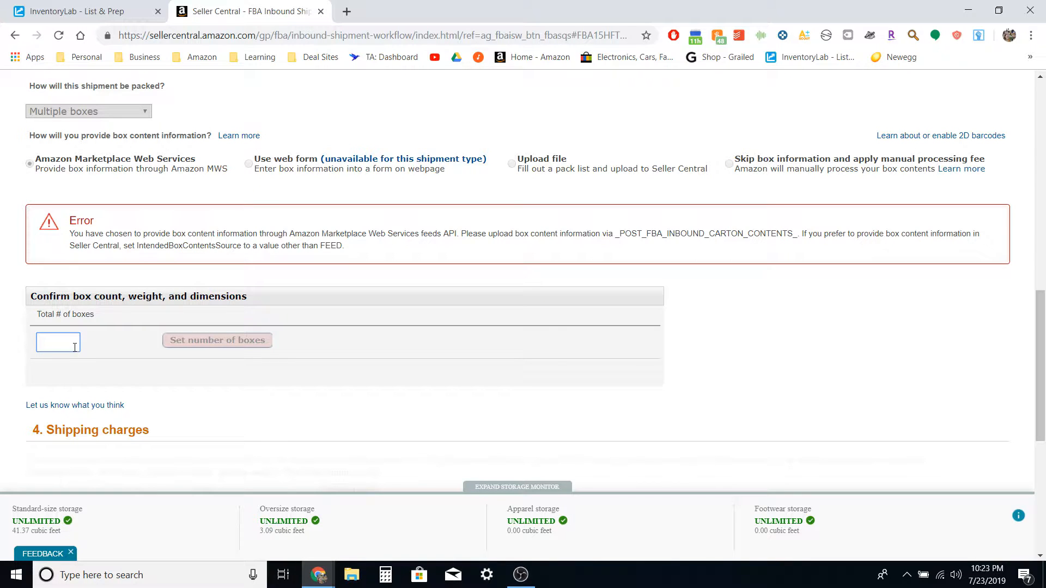
scroll(400, 369, "down", 2)
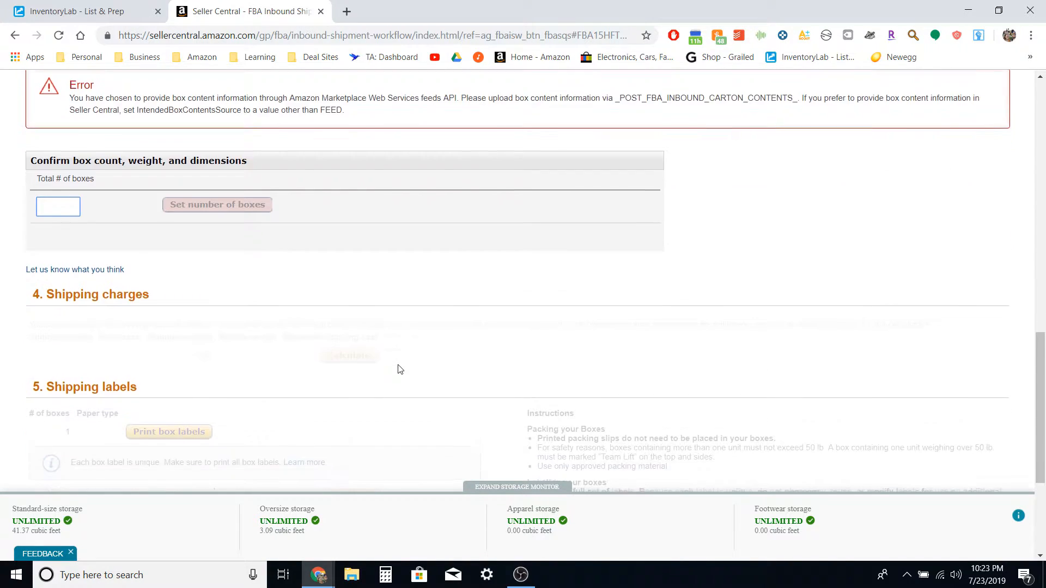
scroll(393, 362, "up", 2)
left_click(138, 343)
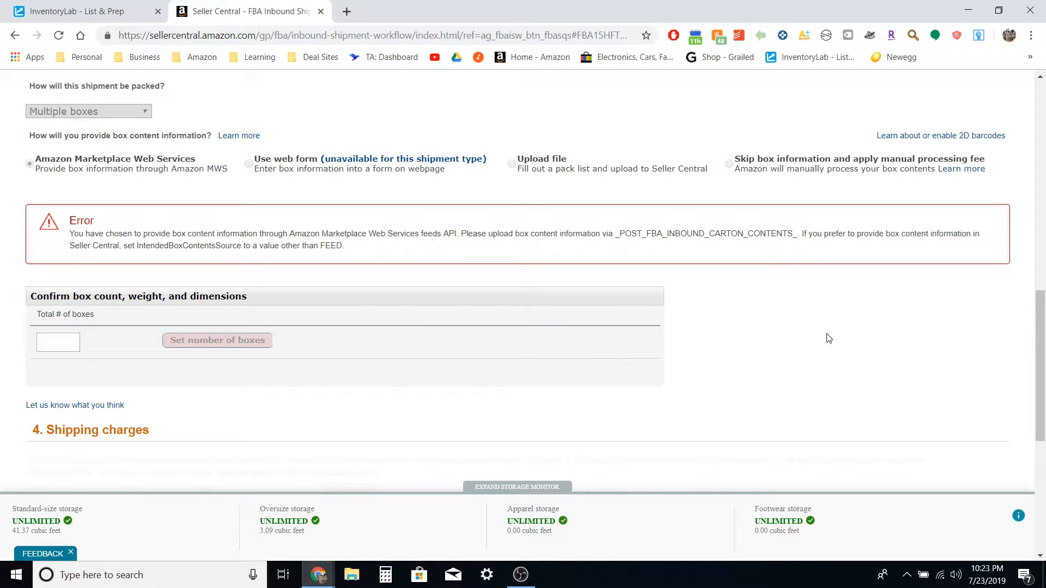
scroll(829, 341, "down", 4)
scroll(736, 343, "up", 4)
scroll(738, 343, "down", 4)
scroll(738, 343, "up", 1)
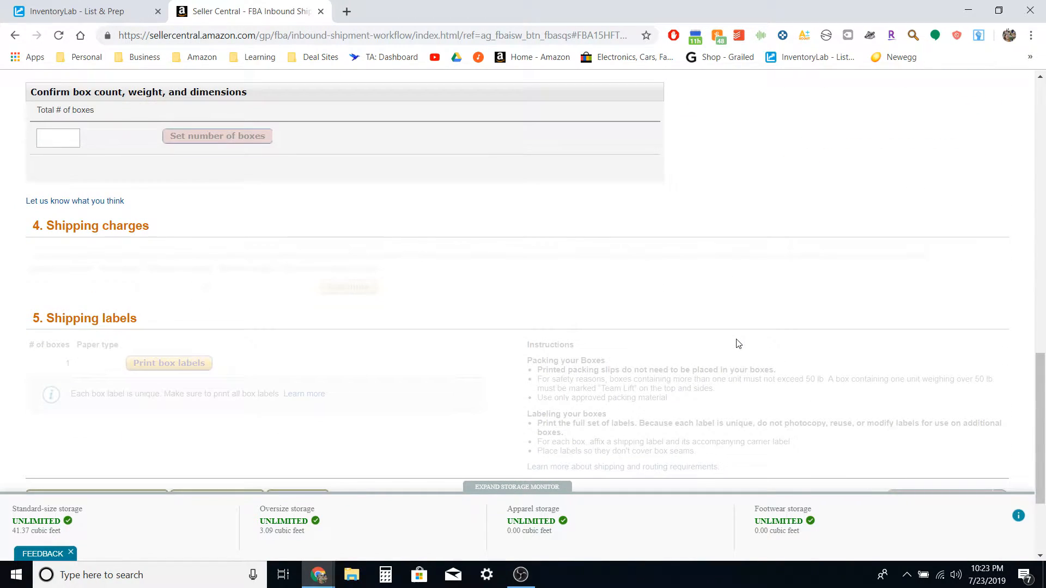
Step: Return to InventoryLab, scan one unit of 719-EMSR-2.2M-023 into box U001 and finish the scanning
left_click(120, 9)
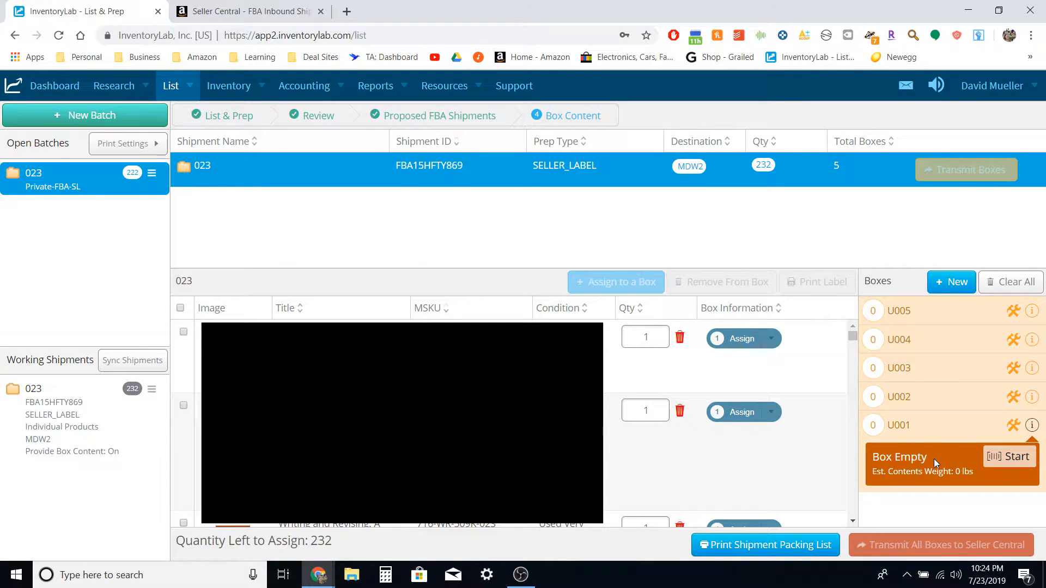
left_click(993, 460)
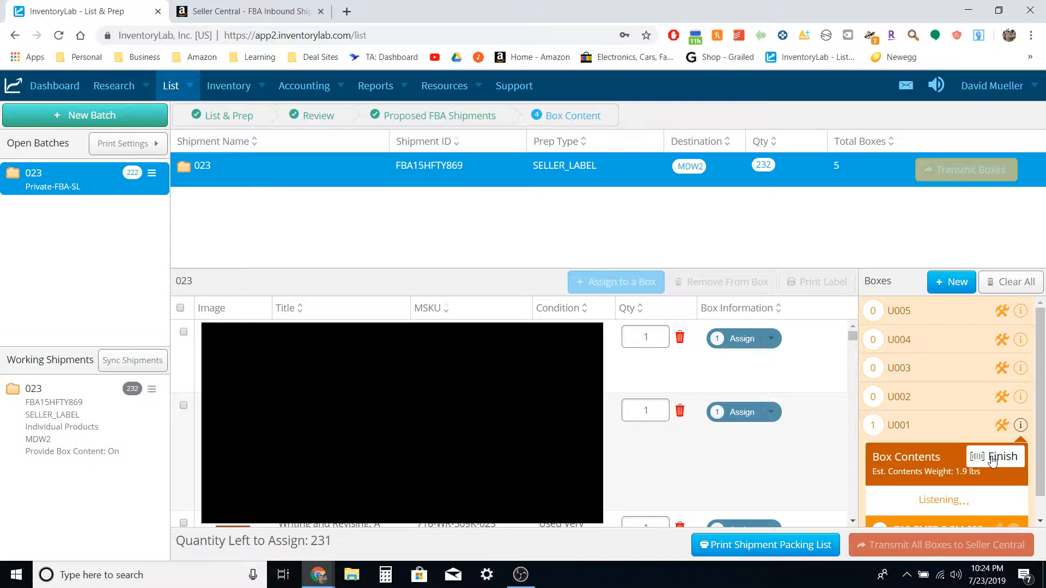
left_click(992, 459)
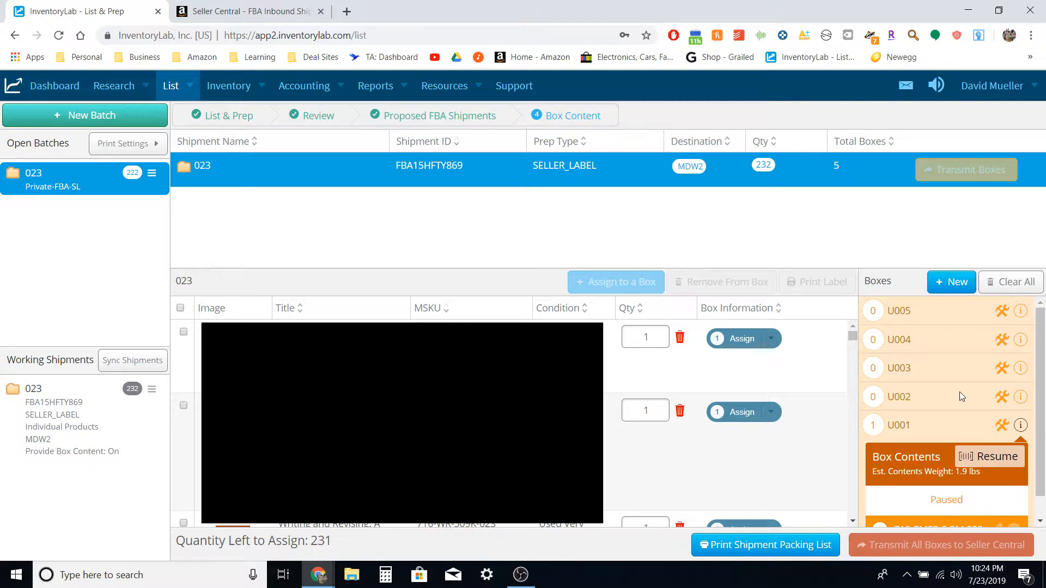
Step: Find the 719-emsr item in shipment 023 and assign its remaining 5 units to box FBA15HFTY869U001
key("ctrl+f")
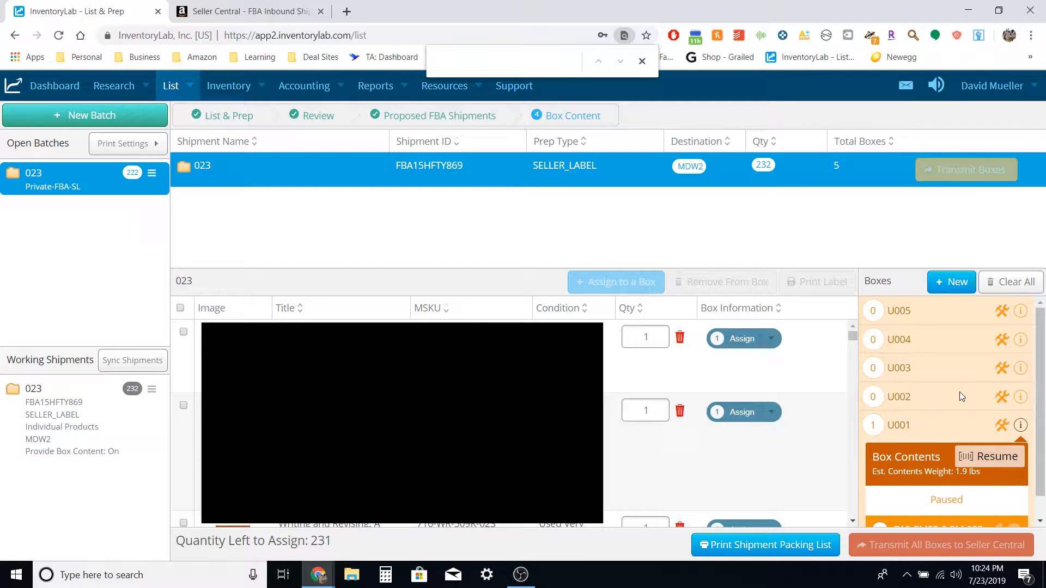
scroll(1023, 434, "down", 1)
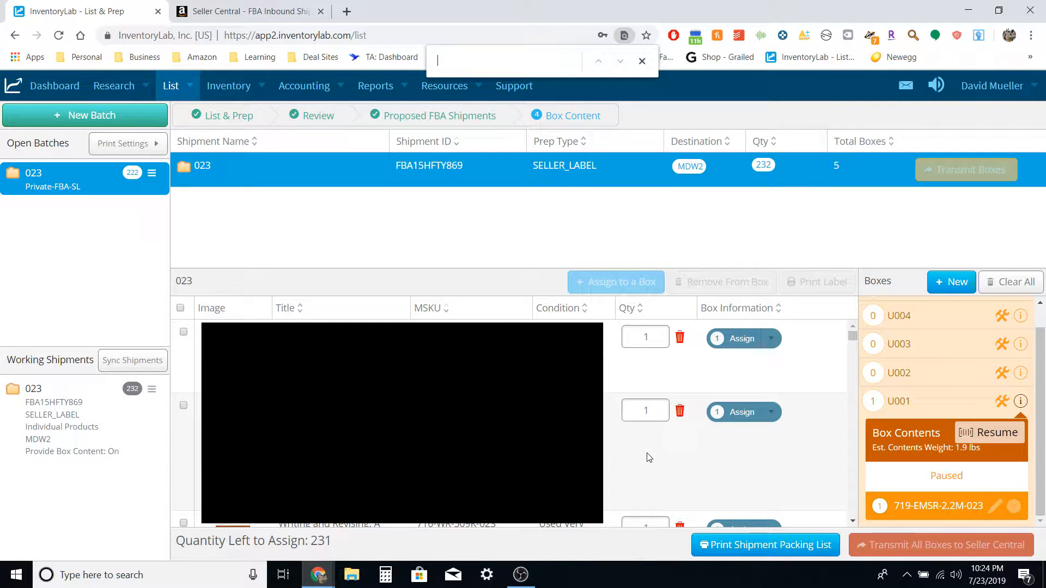
type("719-emsr")
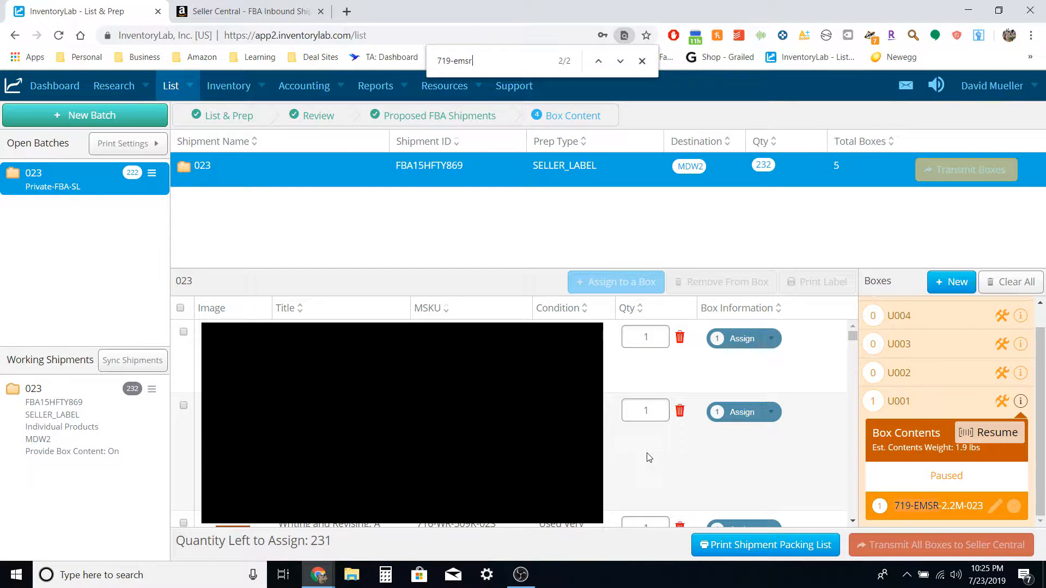
left_click(619, 61)
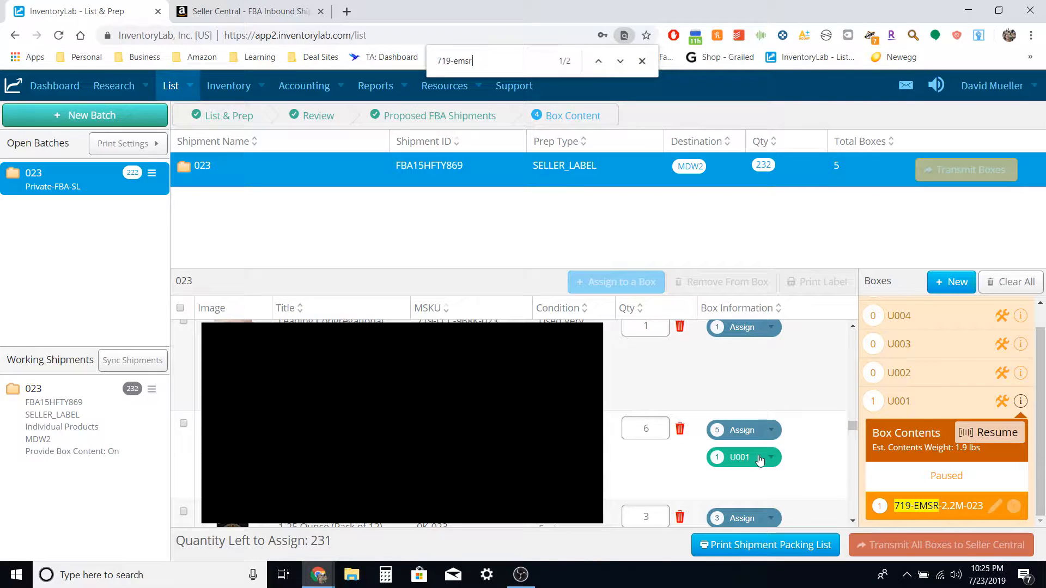
left_click(771, 432)
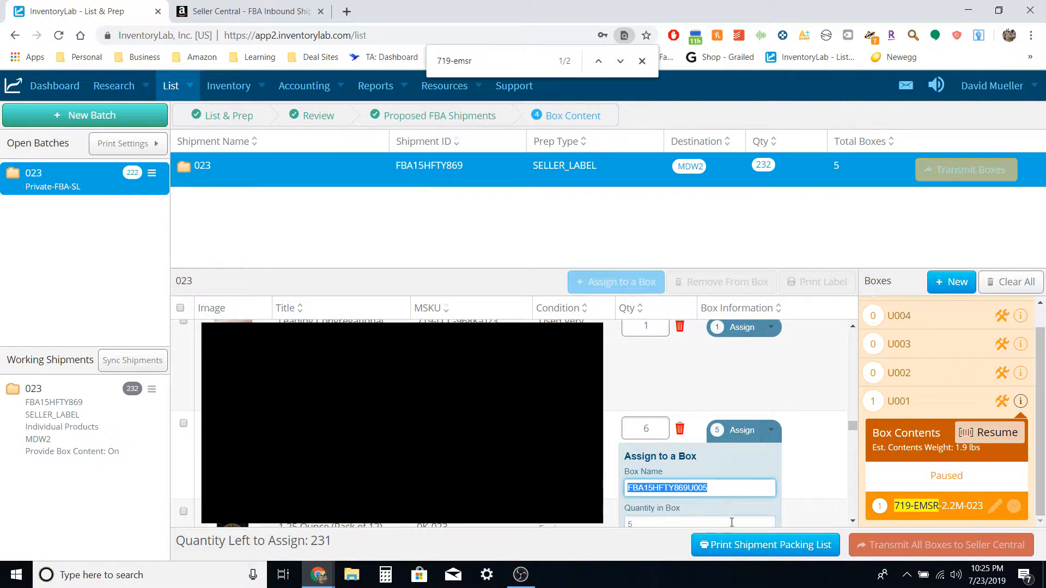
scroll(748, 480, "down", 3)
left_click(703, 351)
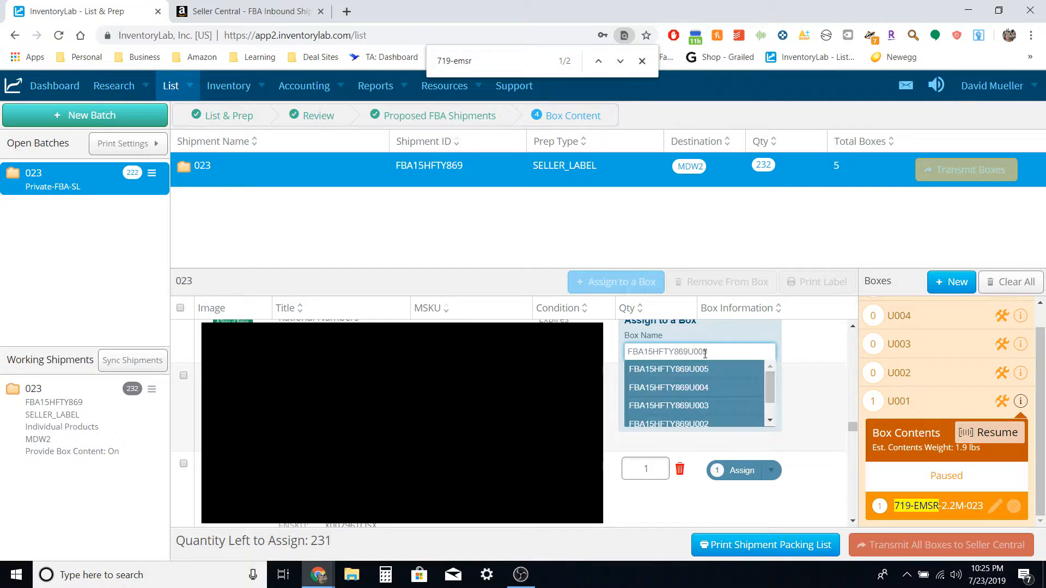
scroll(720, 400, "down", 2)
left_click(717, 418)
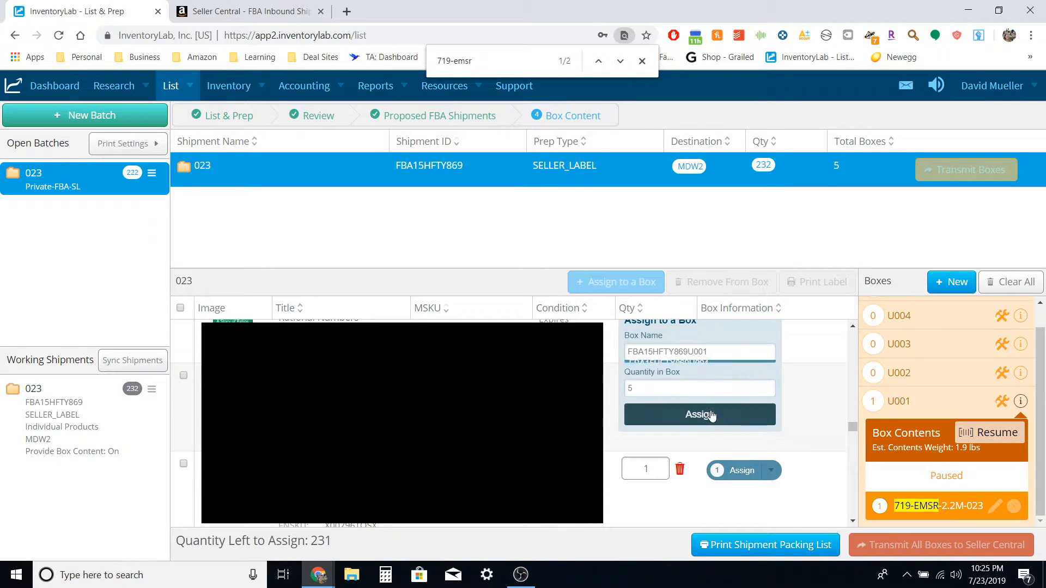
left_click(699, 418)
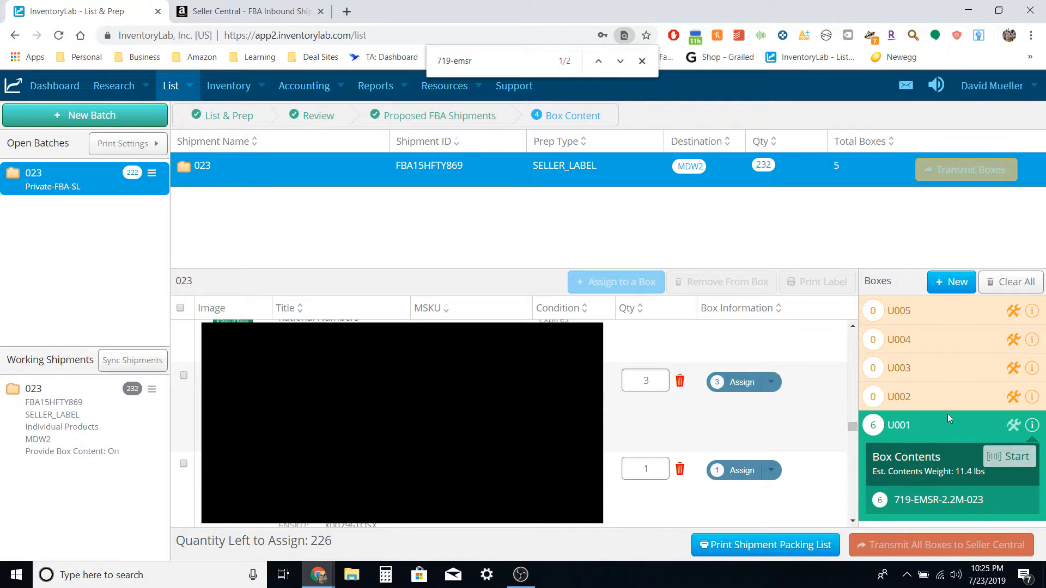
Step: Scan six more units into box U001, resuming the scanning after it pauses
left_click(1008, 456)
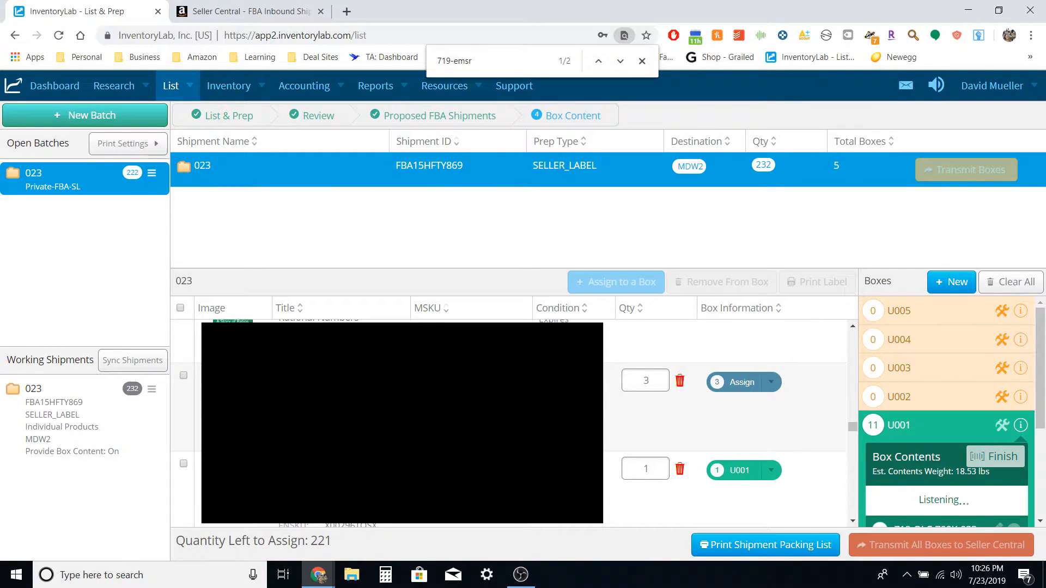
left_click(489, 61)
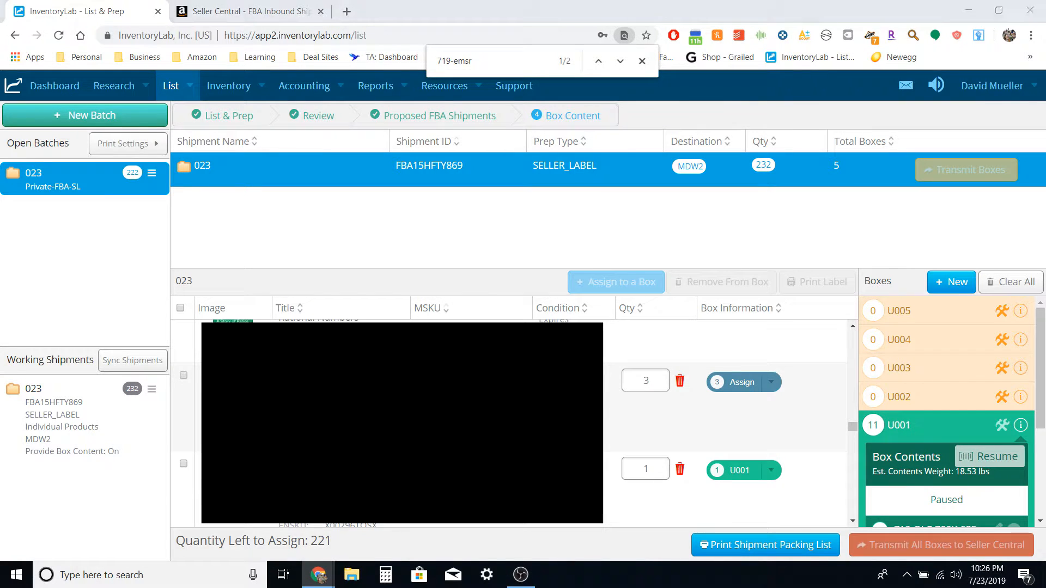
key("alt+Tab")
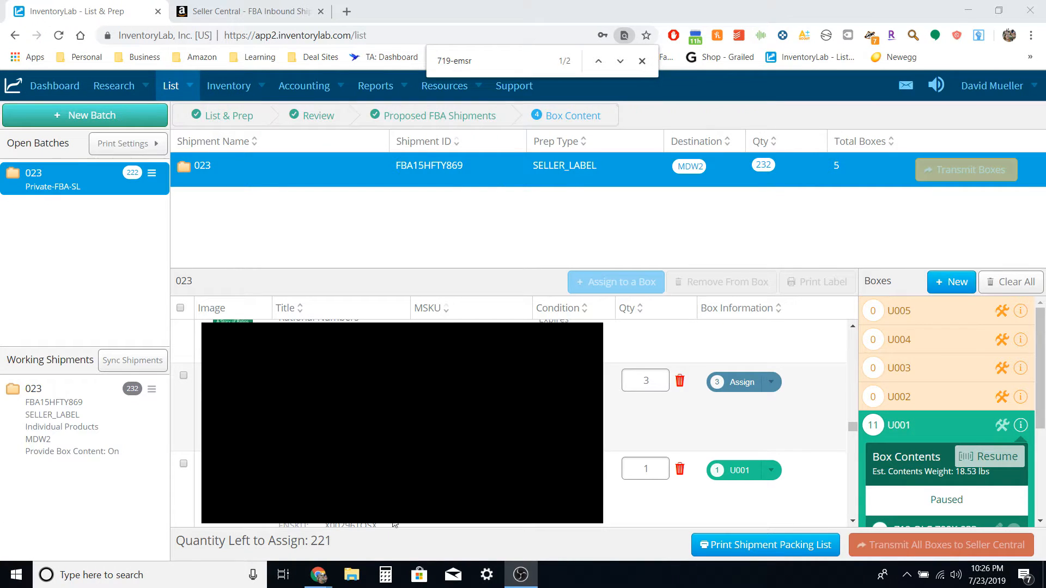
left_click(988, 457)
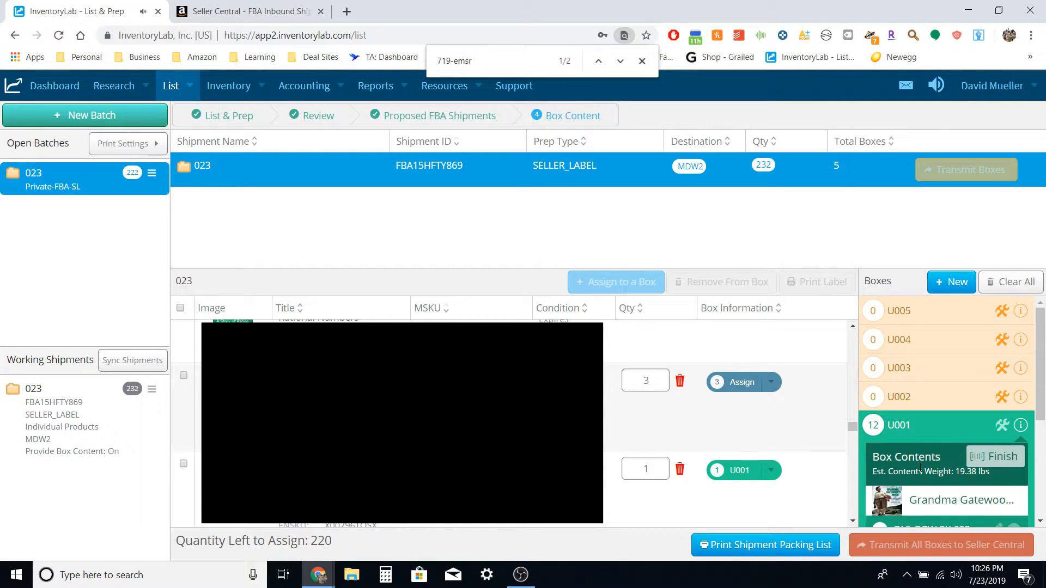
Step: Switch to Amazon Seller Central and review the shipment's box weights, dimensions, shipping charges and shipping labels sections
key("F11")
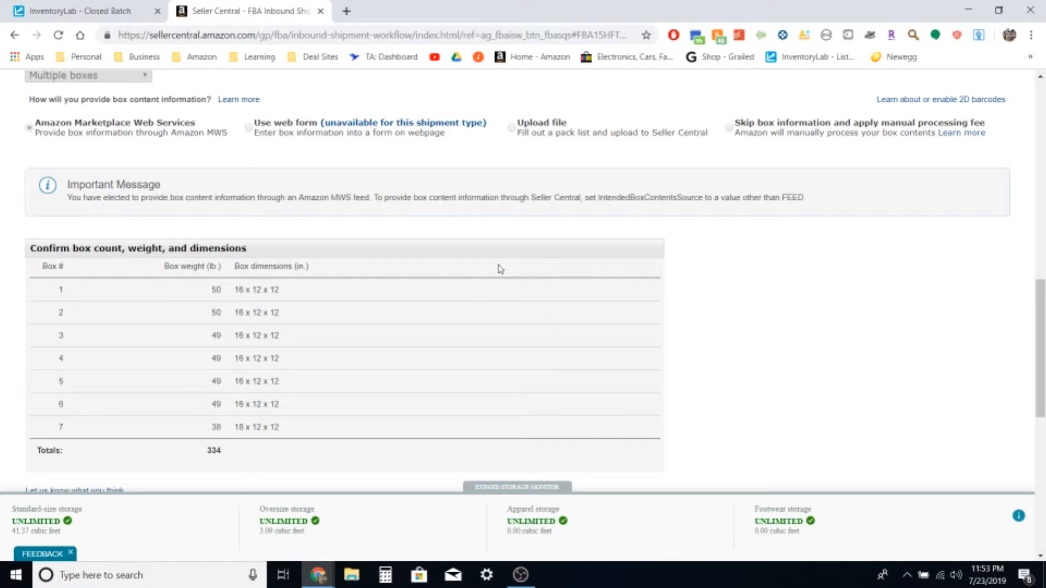
scroll(500, 269, "down", 10)
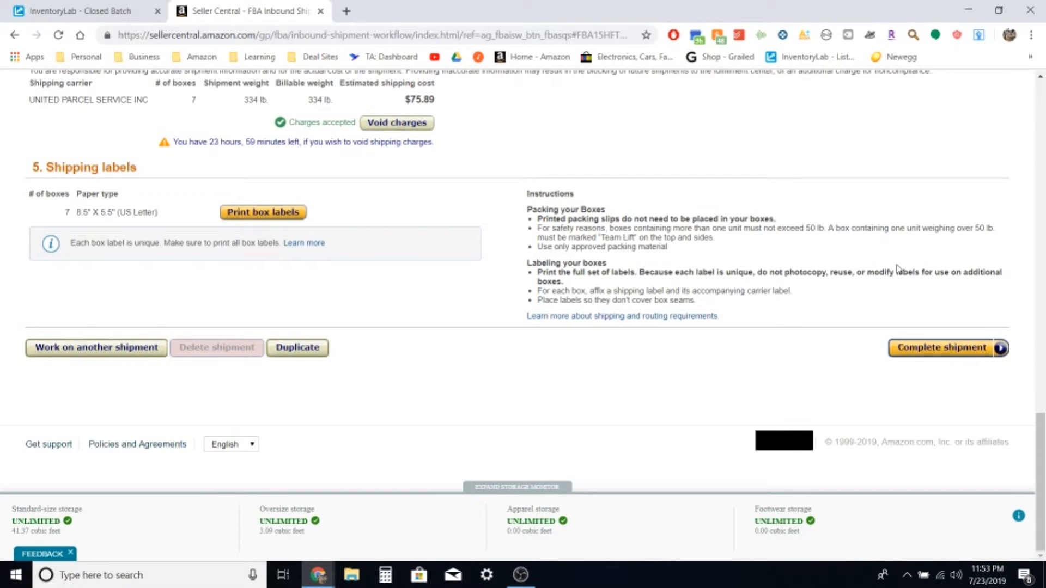